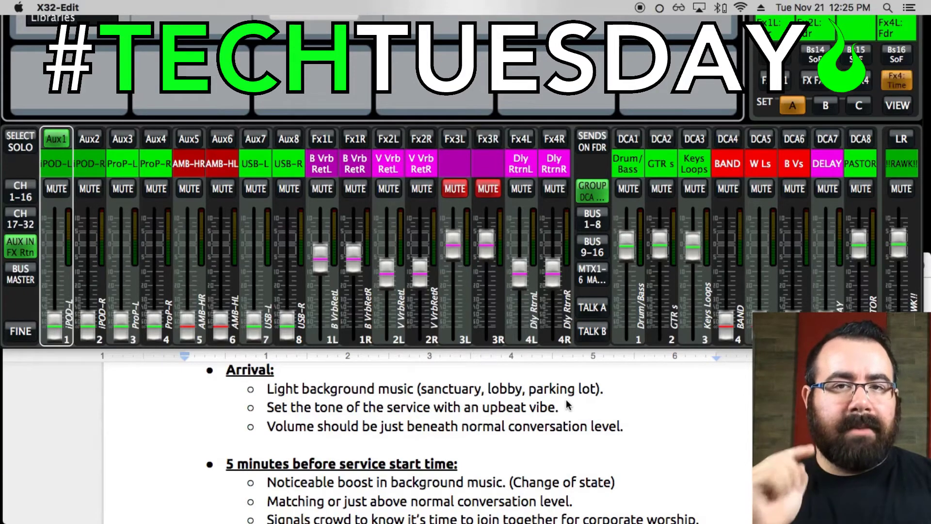
Step: Scroll the cue sheet down to the '5 minutes before service start time' notes
scroll(566, 400, down, 5)
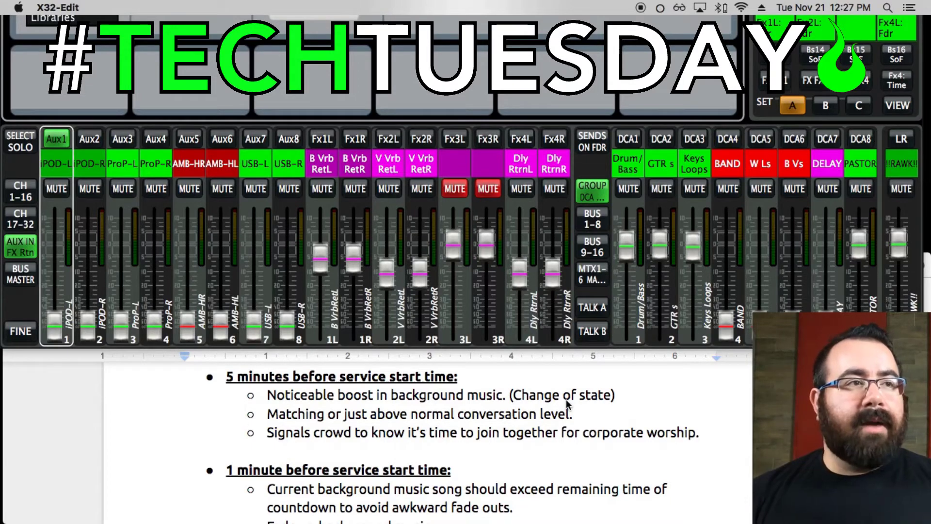
Step: Raise the linked iPOD-L/iPOD-R faders to boost the background music
click(94, 330)
drag(93, 329, 88, 277)
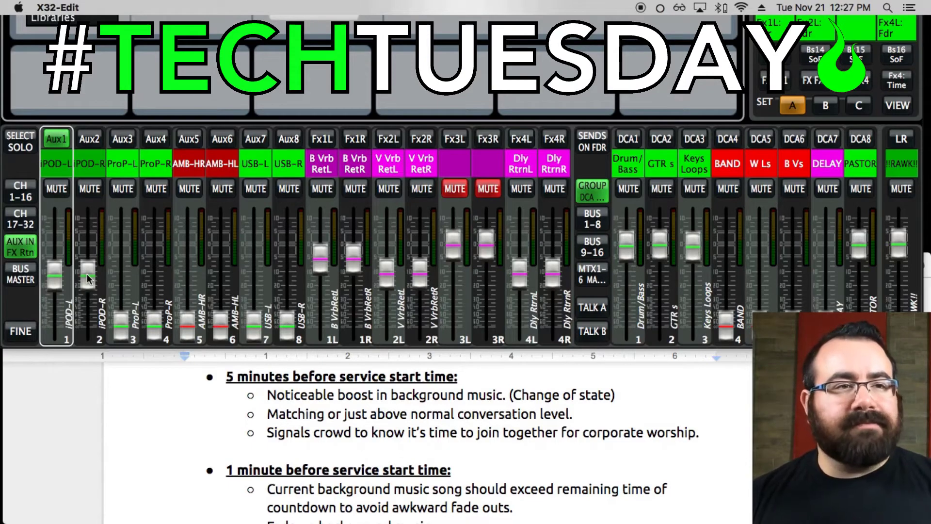
Step: Scroll the cue sheet to the '1 minute before service start time' fade-up guidance
scroll(182, 452, down, 5)
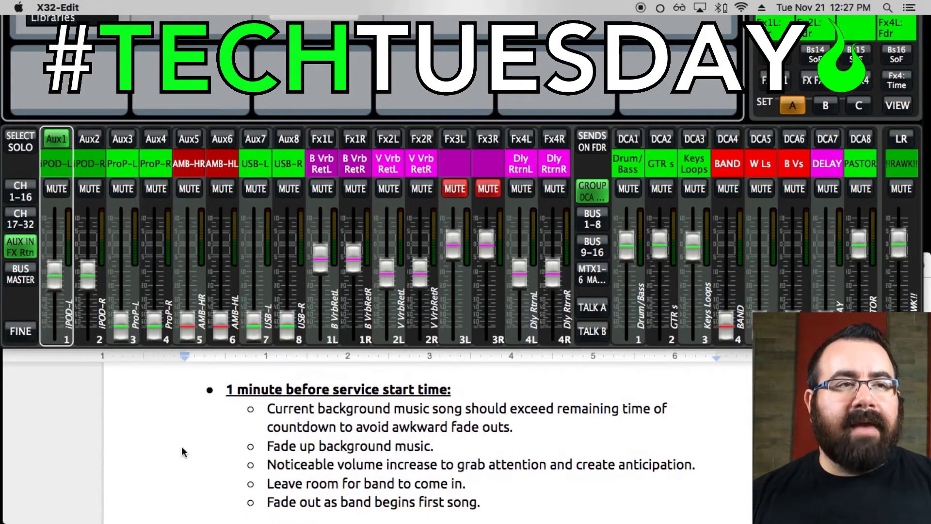
scroll(181, 452, down, 1)
scroll(182, 452, up, 1)
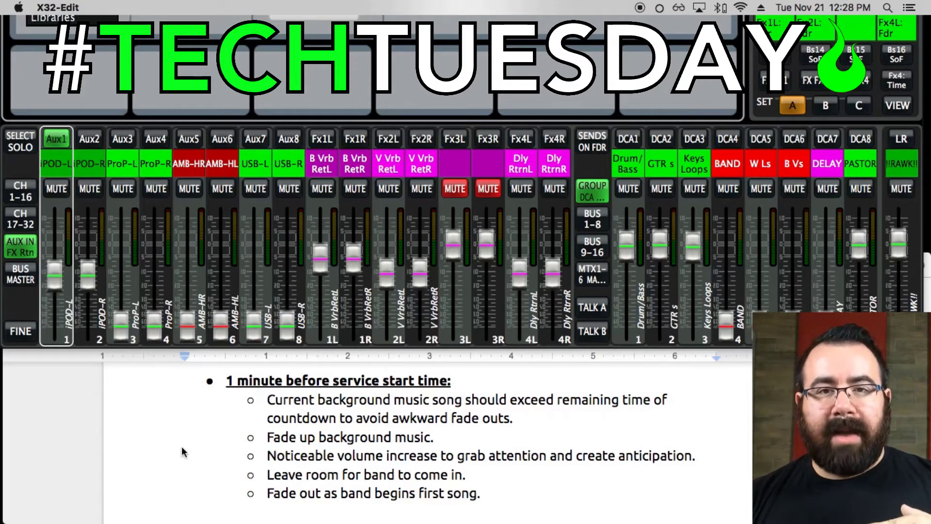
Step: Fade the iPOD background music faders all the way down
scroll(190, 446, down, 5)
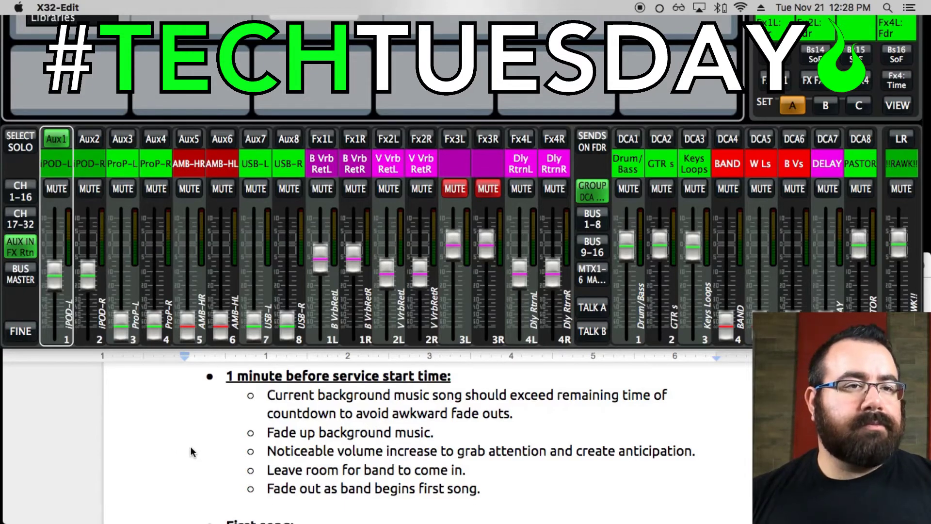
scroll(190, 450, up, 1)
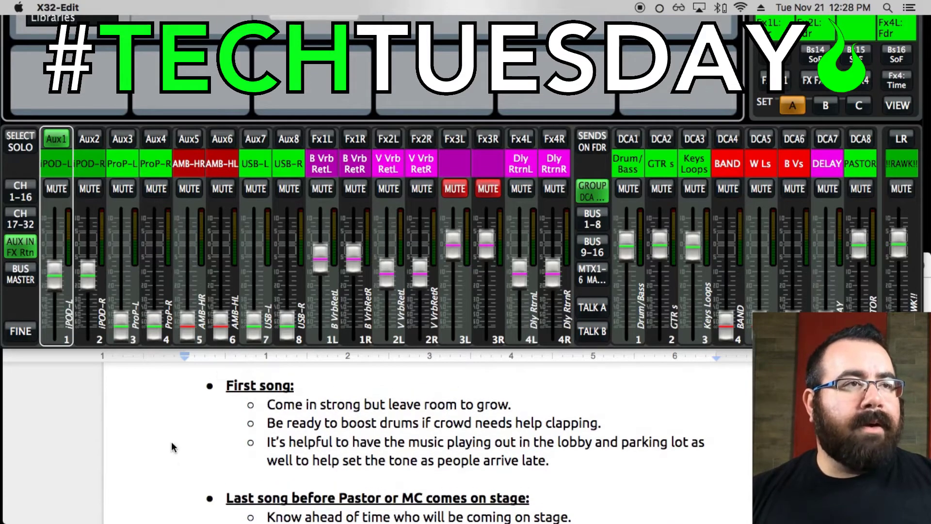
drag(86, 274, 90, 324)
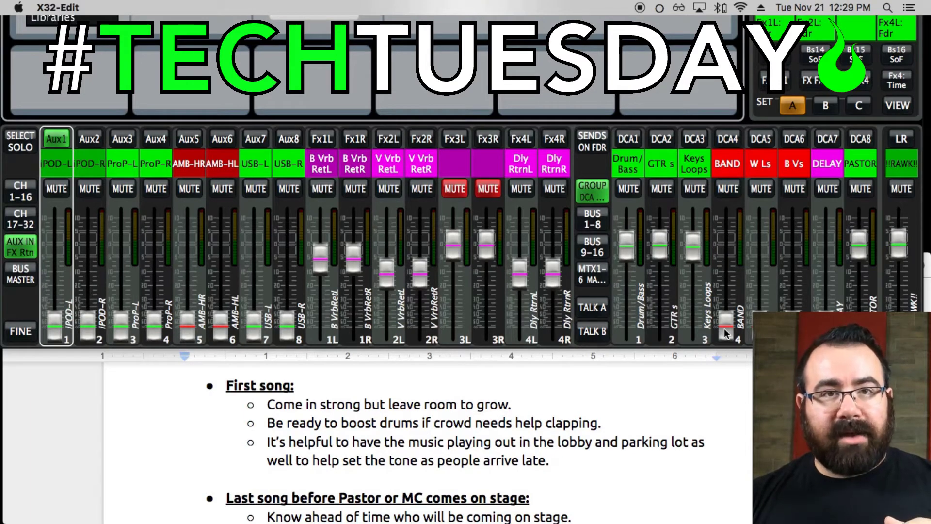
Step: Raise the DCA4 BAND, DCA5 W Ls and DCA6 B Vs faders for the first song
drag(721, 324, 726, 253)
drag(761, 324, 762, 250)
drag(793, 324, 793, 241)
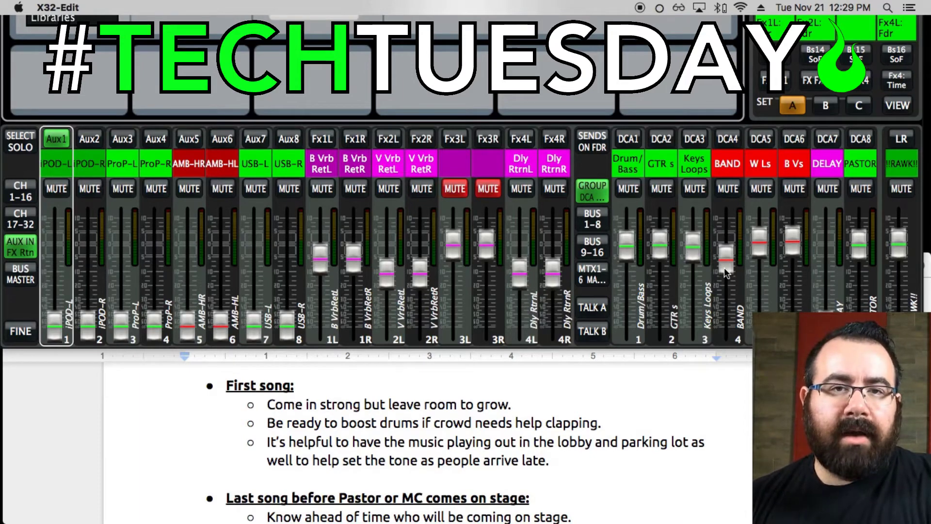
drag(724, 268, 759, 245)
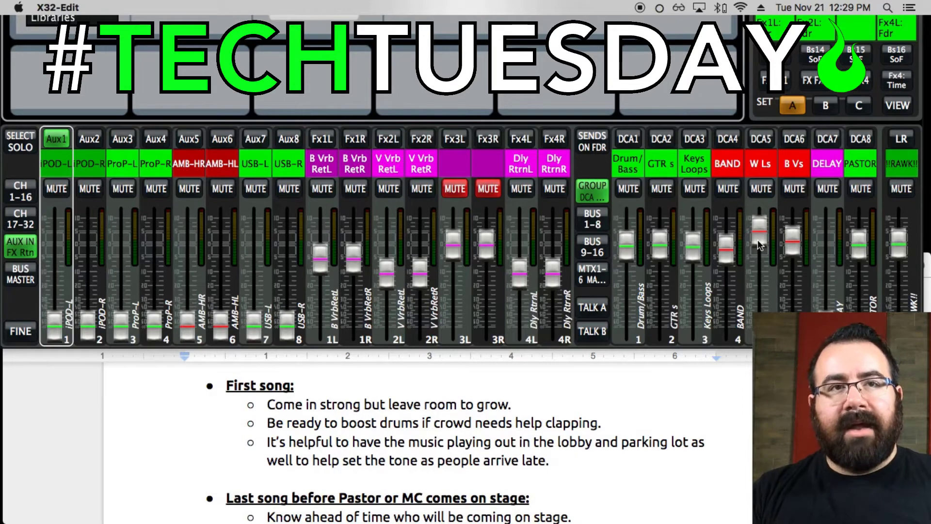
Step: Trim the W Ls vocals and the BAND group faders down slightly
drag(728, 256, 728, 256)
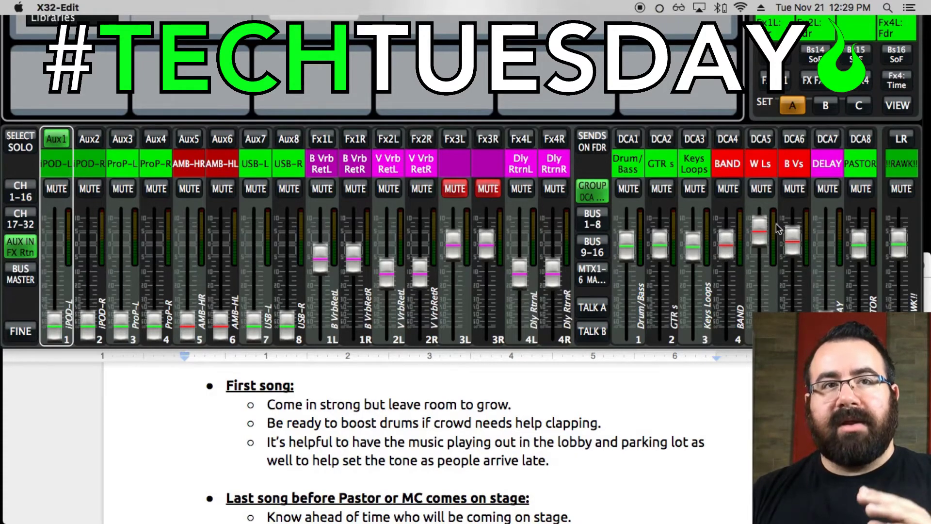
drag(763, 226, 761, 241)
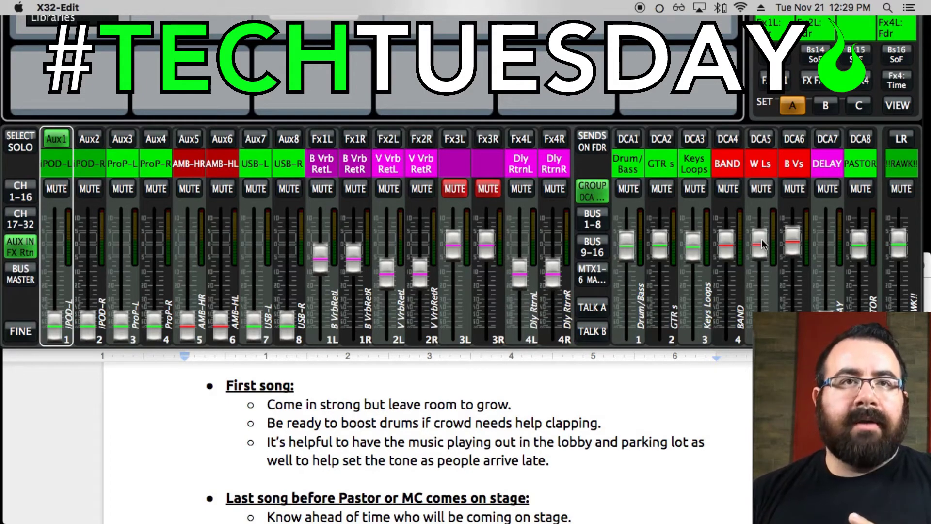
drag(721, 244, 730, 259)
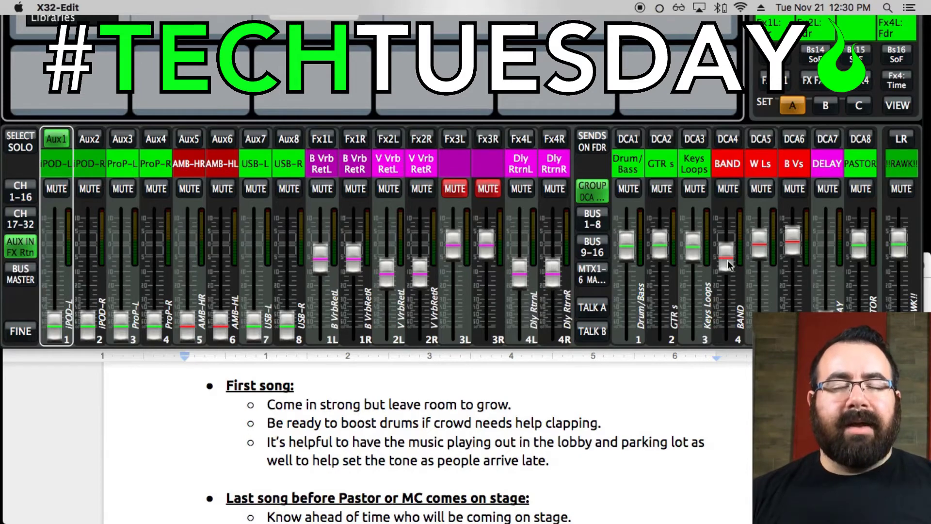
Step: Boost and reset the Drum/Bass group, then push the BAND group up and settle it back
drag(630, 248, 630, 236)
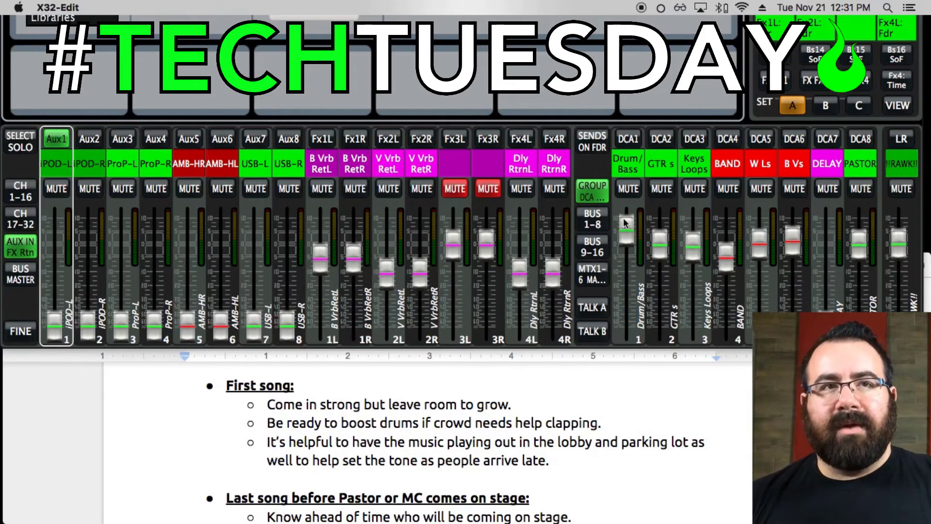
drag(625, 226, 625, 242)
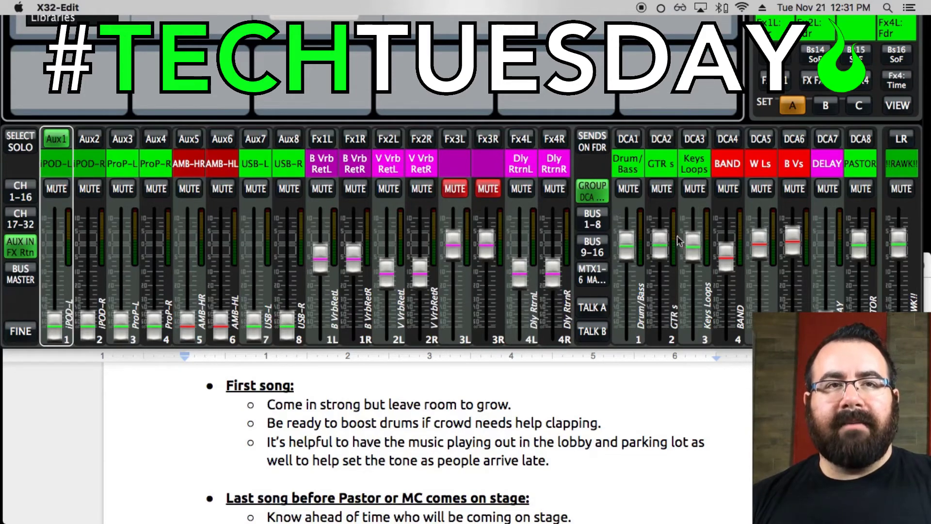
drag(725, 256, 726, 243)
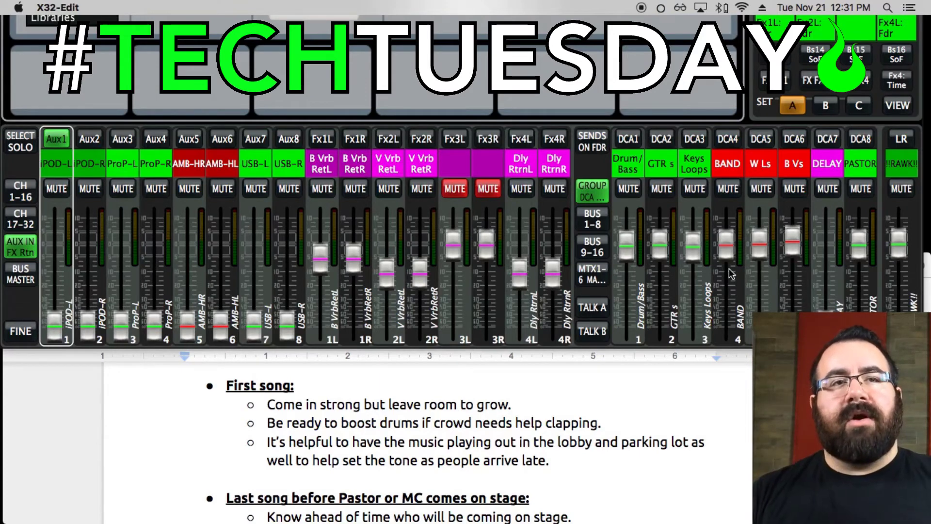
mouse_move(726, 252)
mouse_down()
mouse_move(726, 266)
mouse_move(728, 253)
mouse_up()
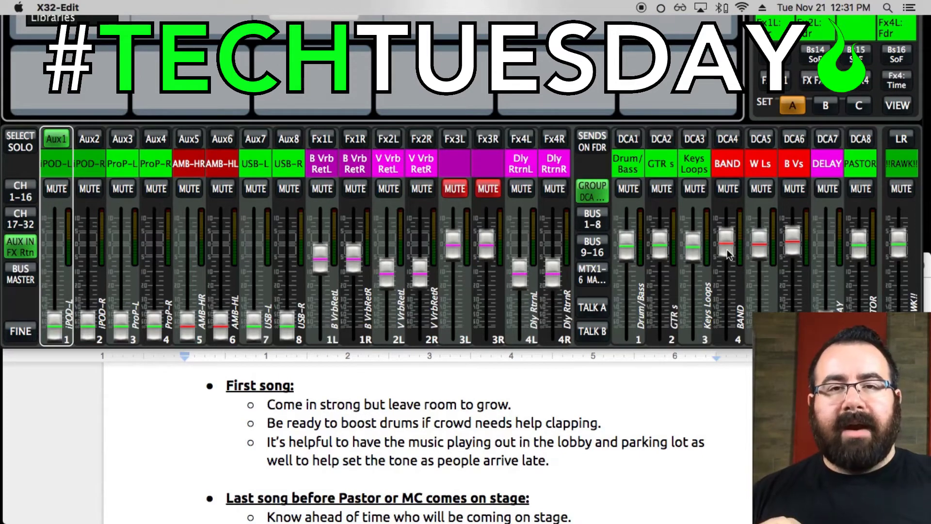
mouse_move(726, 247)
mouse_down()
mouse_move(728, 235)
mouse_move(726, 258)
mouse_up()
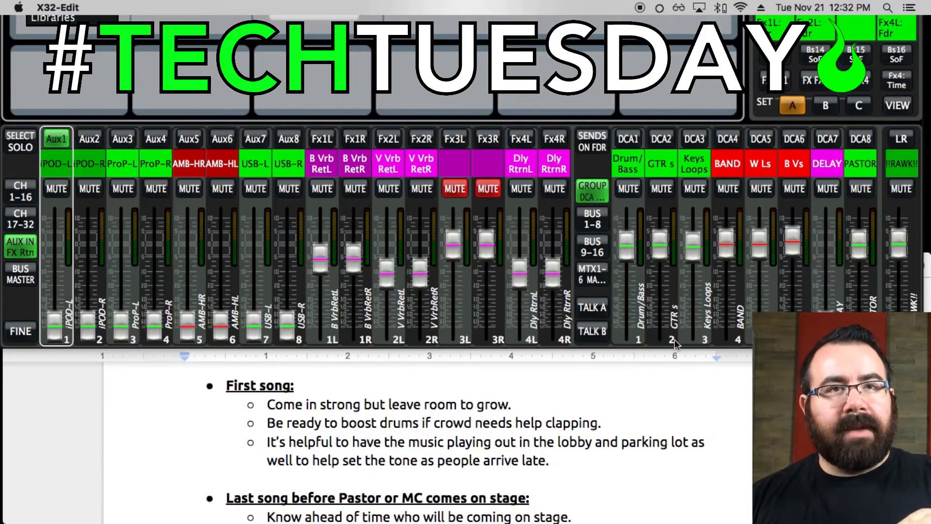
Step: Scroll the cue sheet to the 'Last song before Pastor or MC comes on stage' notes
scroll(654, 380, down, 5)
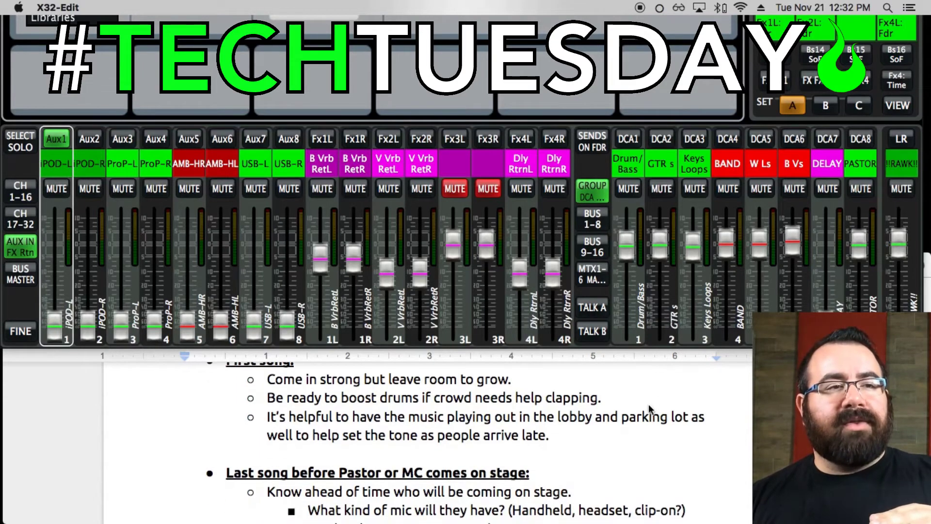
scroll(649, 410, down, 1)
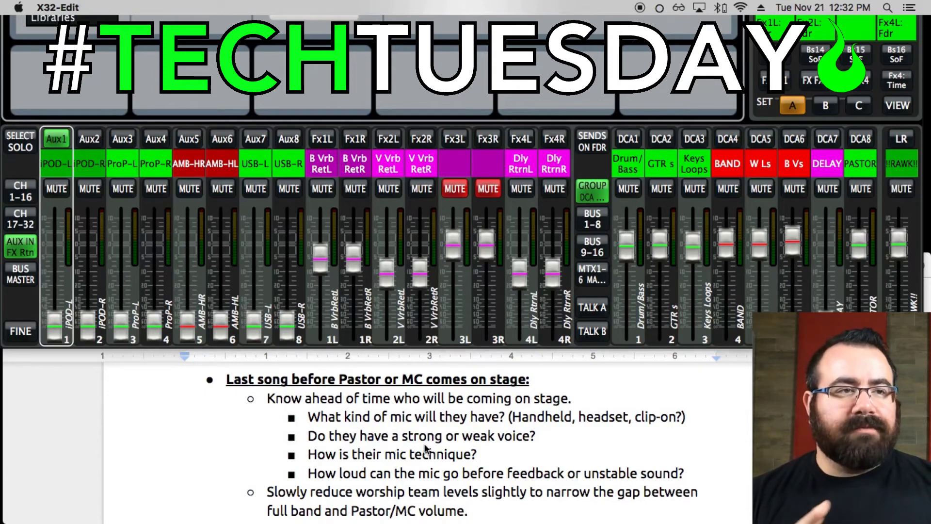
scroll(561, 446, up, 1)
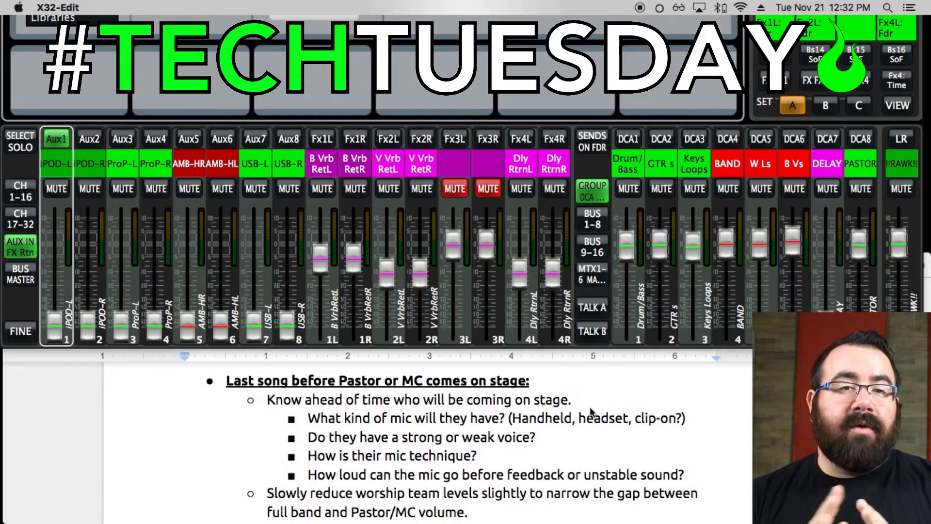
scroll(593, 448, down, 3)
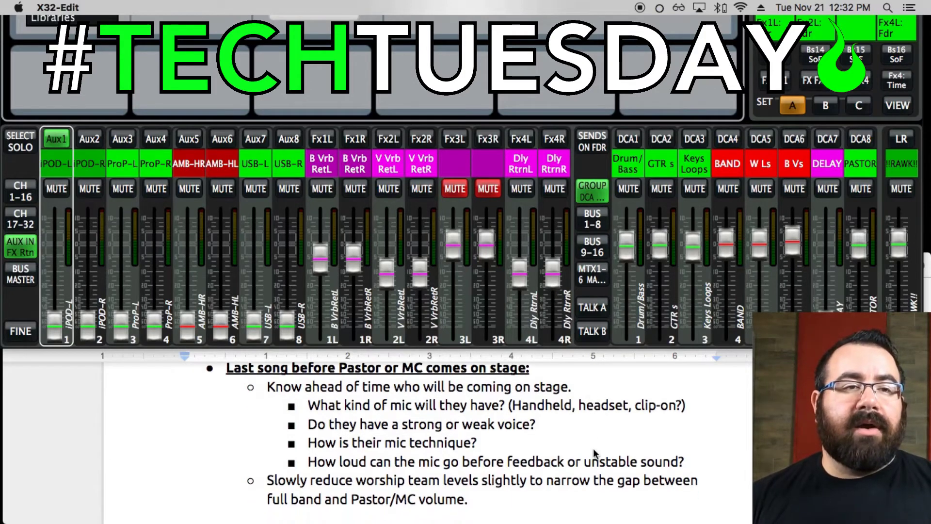
Step: Lower the DCA4 BAND and DCA6 B Vs faders slightly
drag(726, 244, 725, 254)
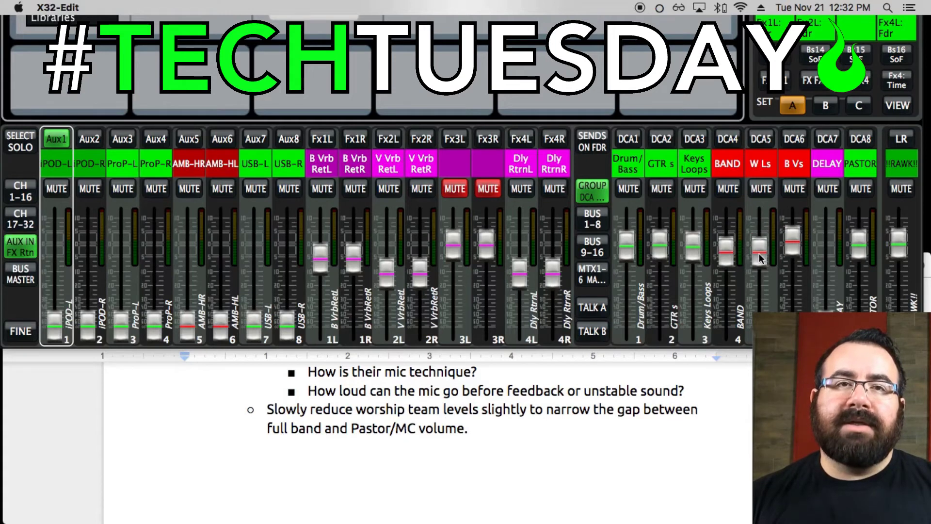
drag(788, 247, 787, 258)
drag(724, 252, 725, 254)
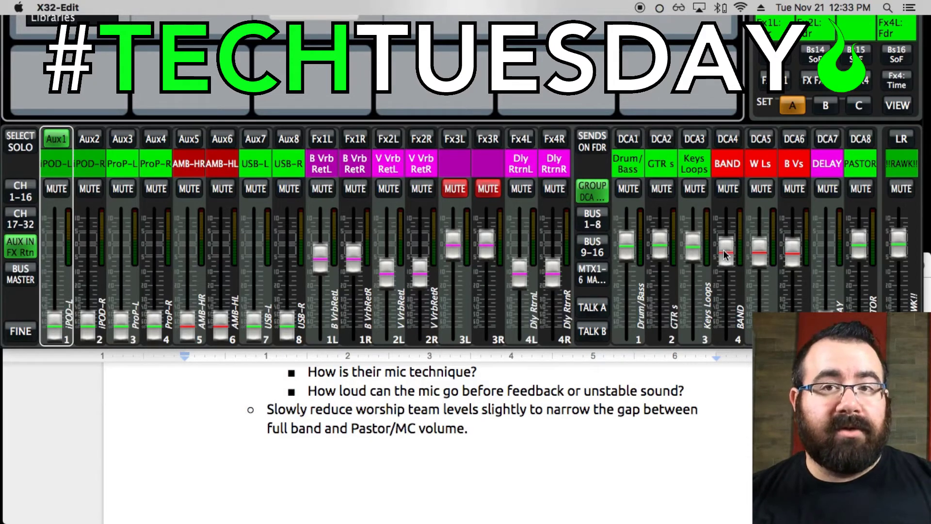
Step: Lower the BAND and W Ls groups slightly and raise the DCA8 PASTOR fader a touch
drag(727, 254, 770, 265)
click(757, 261)
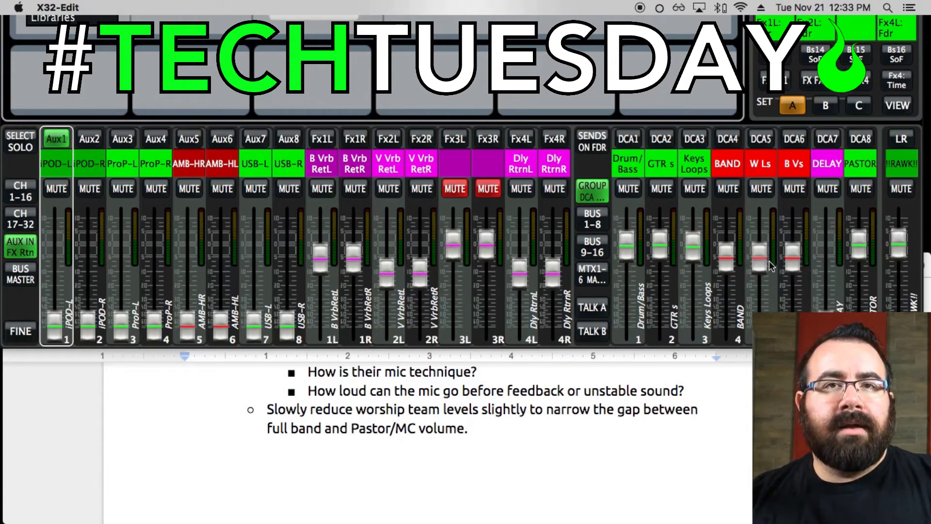
drag(862, 254, 855, 251)
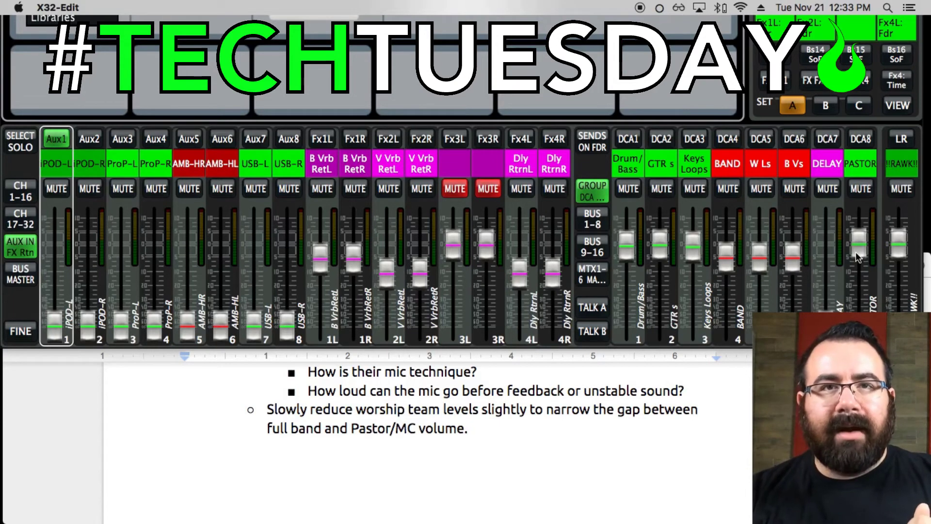
drag(856, 253, 860, 248)
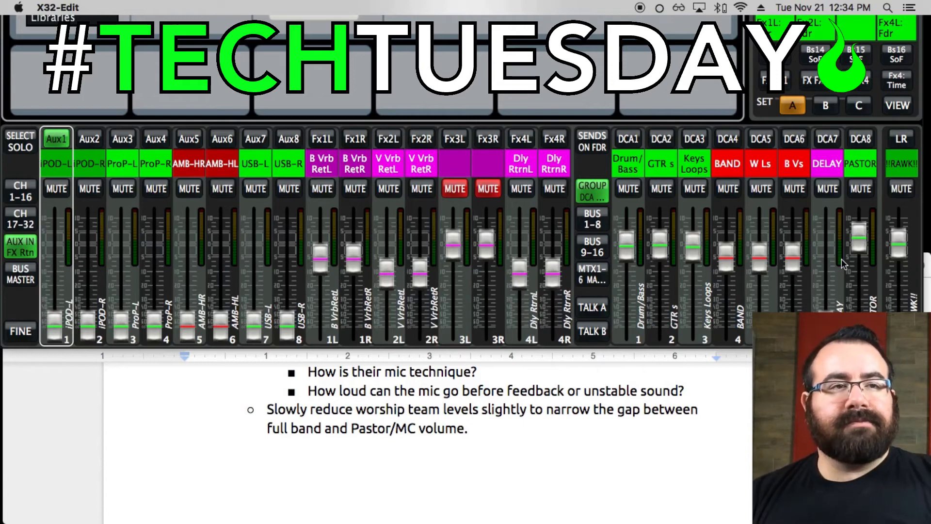
Step: Pull the B Vs backing vocals nearly off after reading the transition notes
scroll(654, 400, down, 1)
scroll(654, 399, down, 10)
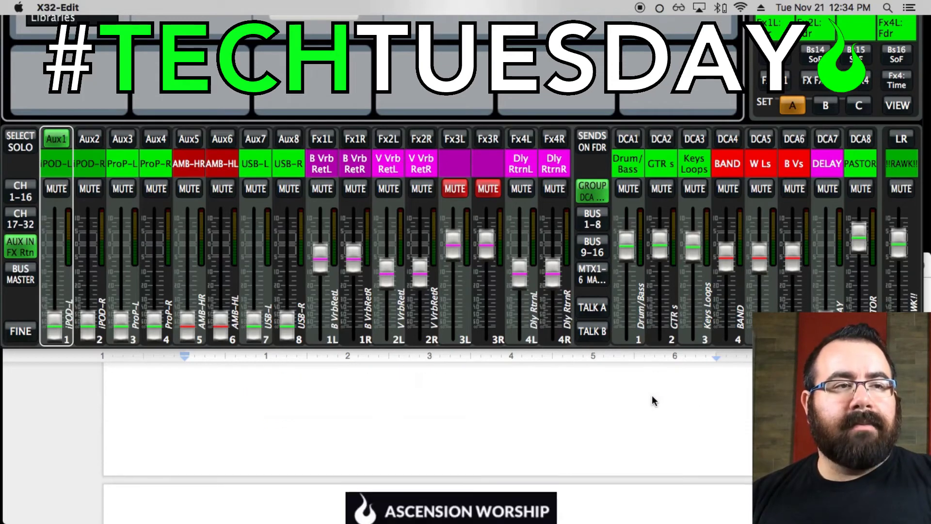
scroll(653, 400, up, 1)
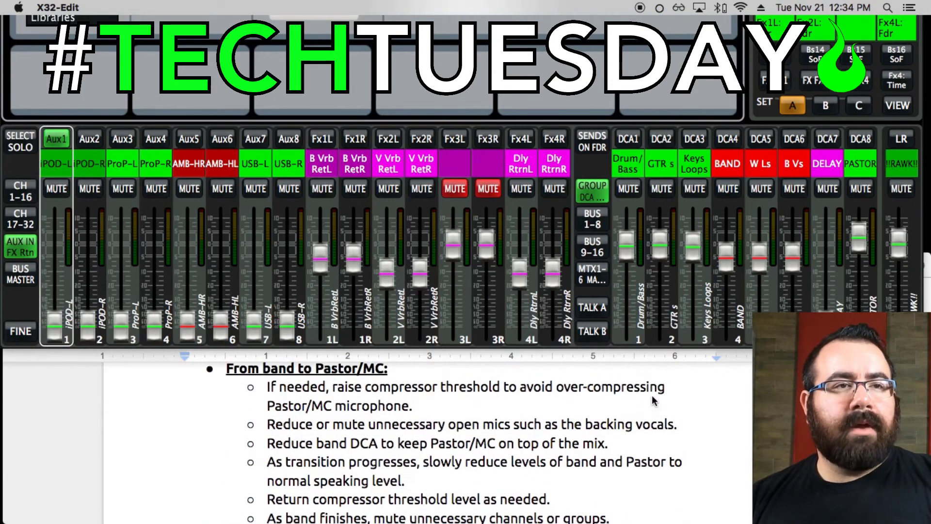
scroll(635, 401, down, 1)
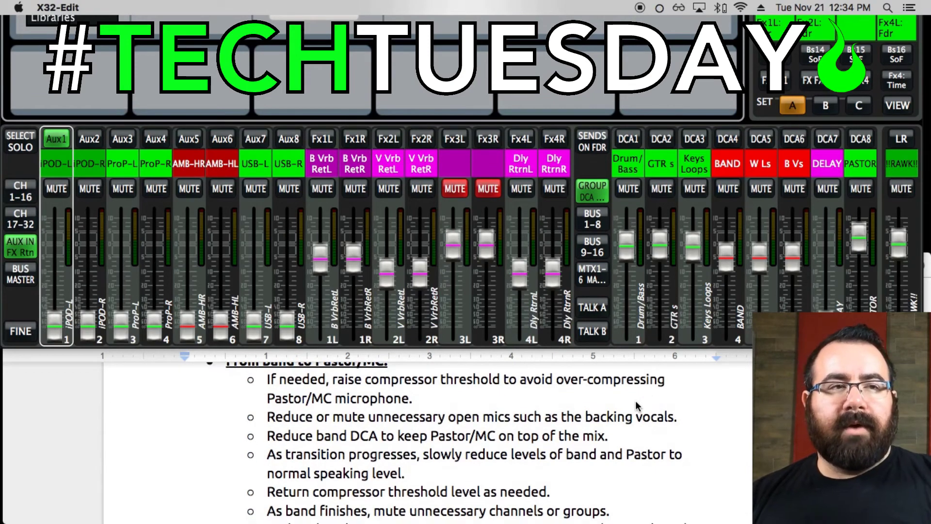
scroll(635, 400, down, 2)
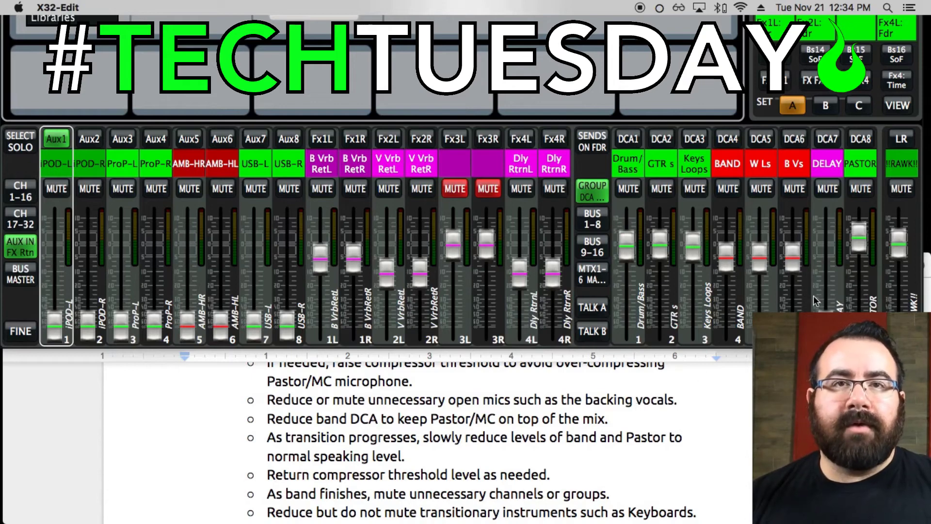
drag(792, 258, 793, 310)
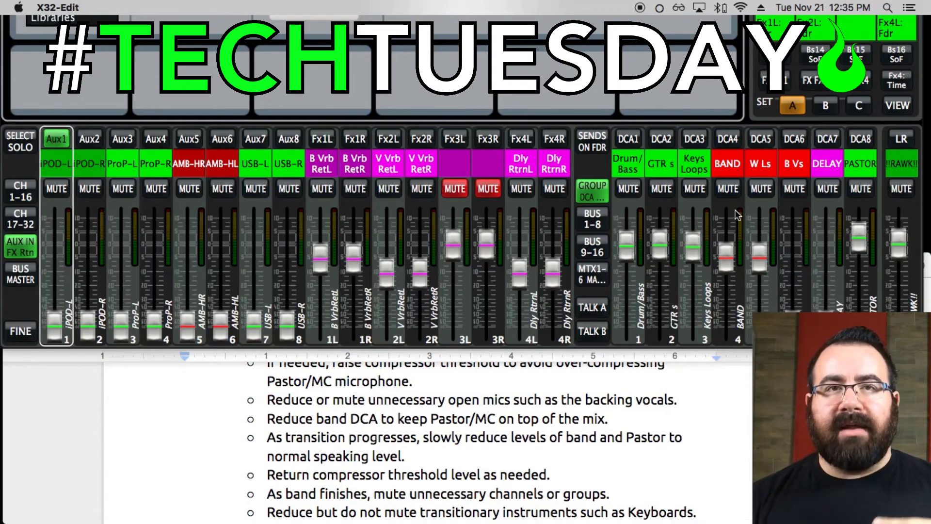
Step: Lower the BAND, W Ls and PASTOR groups slightly
drag(729, 250, 758, 266)
click(757, 261)
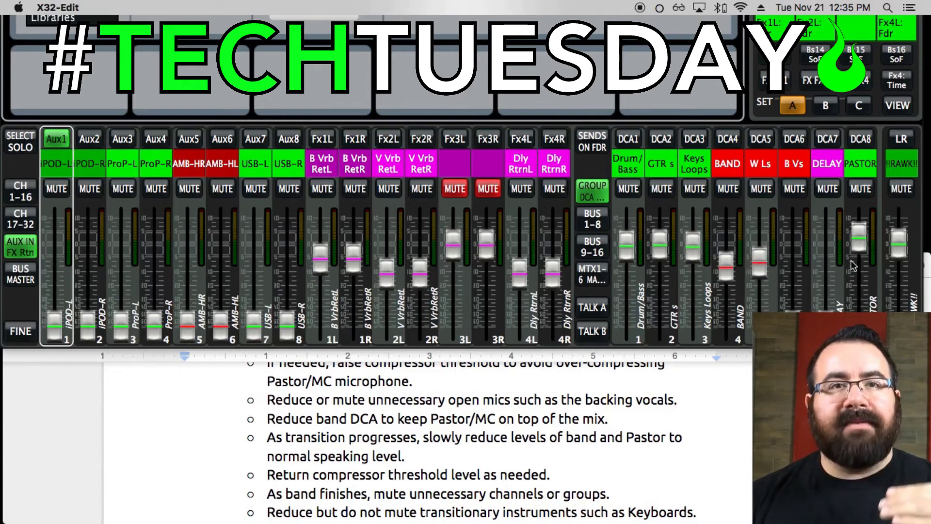
drag(859, 247, 861, 260)
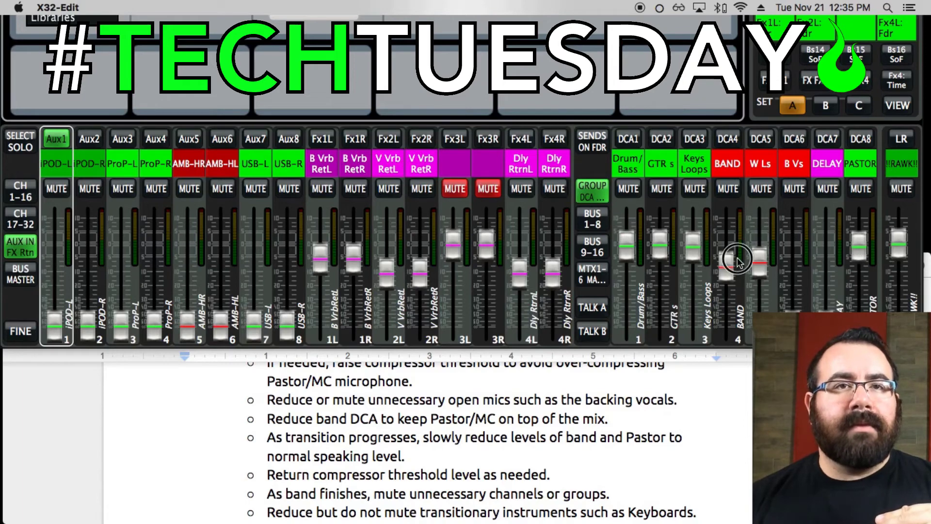
drag(759, 262, 760, 278)
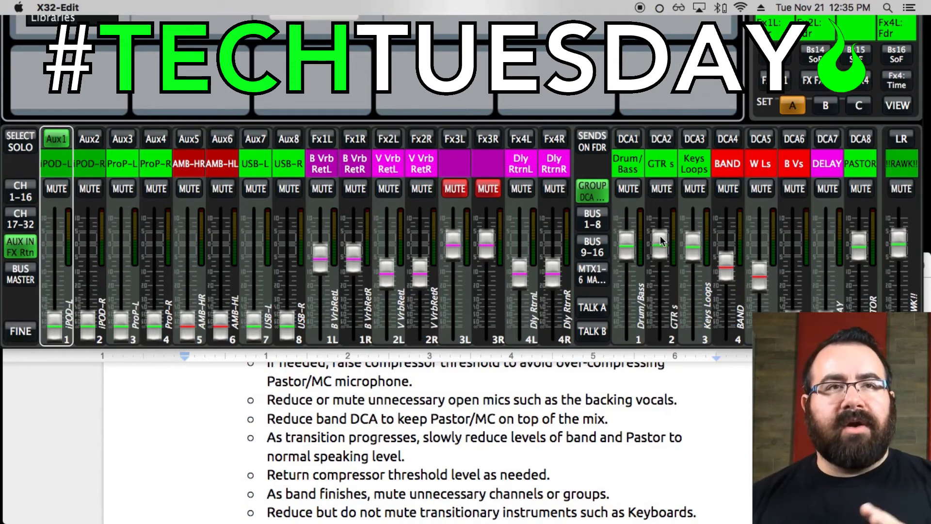
Step: Pull GTR s and W Ls fully down and reduce the Keys Loops group
drag(661, 243, 659, 359)
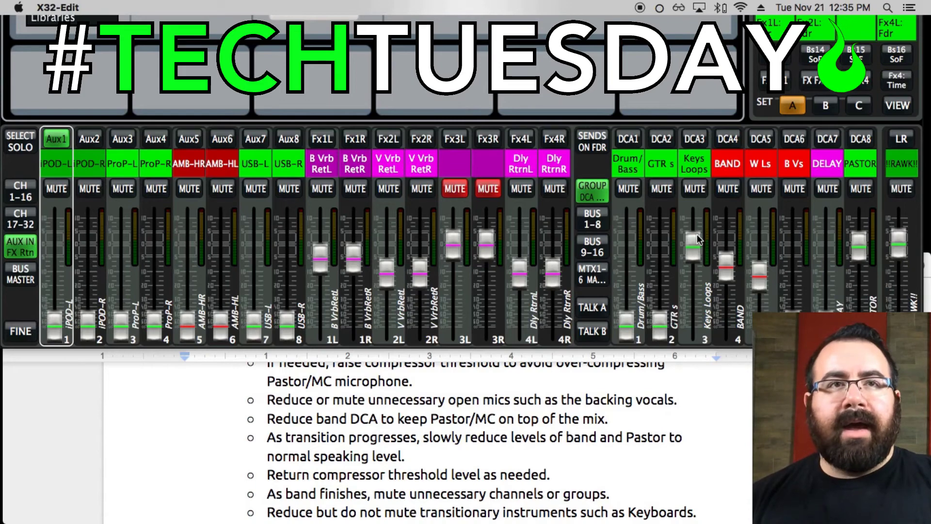
drag(694, 247, 725, 308)
scroll(639, 417, down, 1)
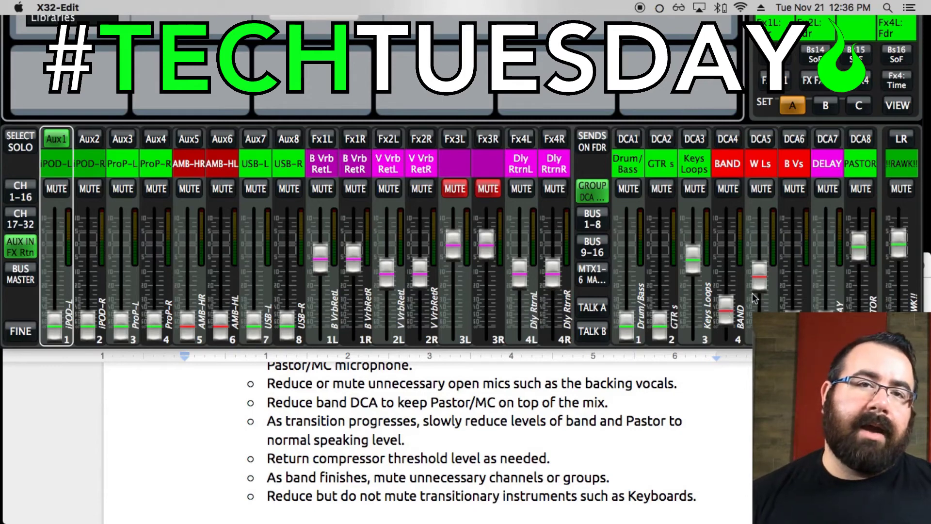
drag(759, 277, 759, 335)
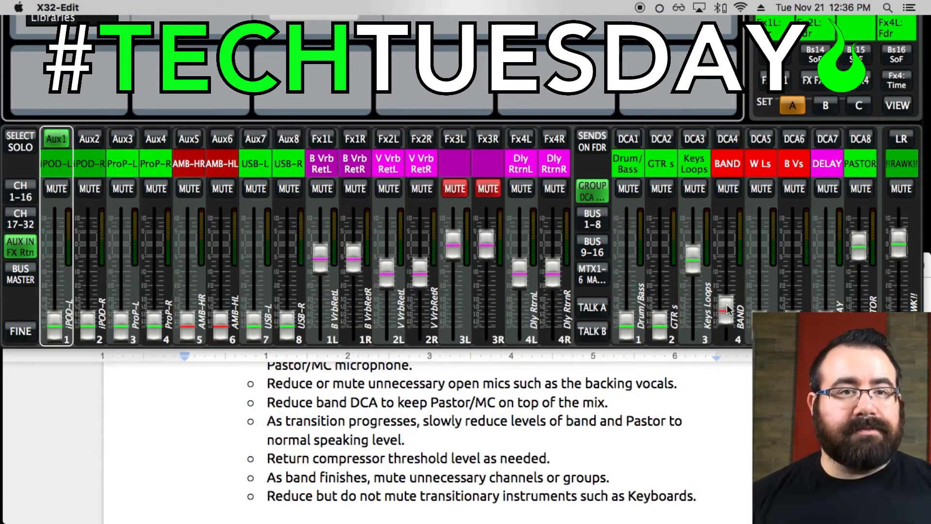
Step: Raise the BAND group slightly and bring the GTR s and Drum/Bass groups back up
scroll(560, 415, down, 5)
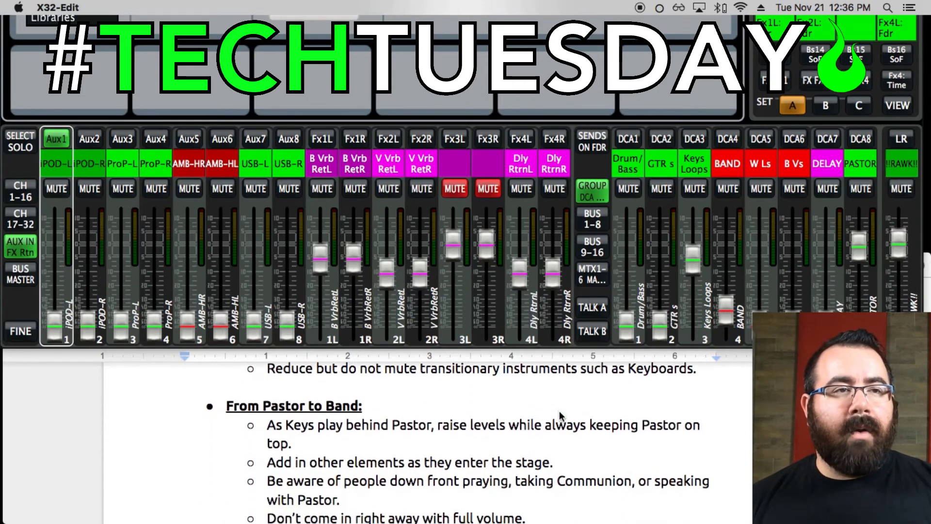
scroll(560, 416, down, 1)
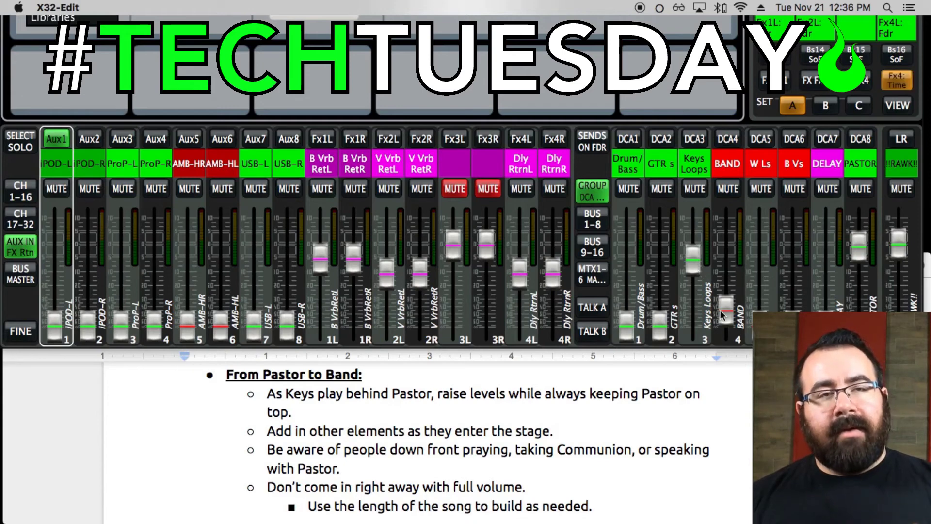
drag(723, 307, 724, 286)
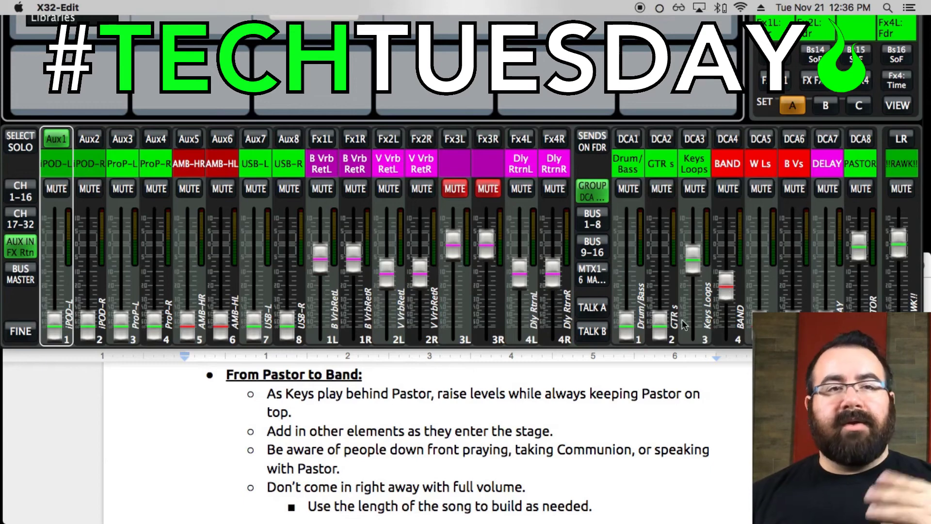
drag(665, 331, 660, 244)
drag(627, 324, 640, 240)
Step: Lift the W Ls and B Vs groups back up, then push BAND higher in stages
scroll(605, 469, down, 3)
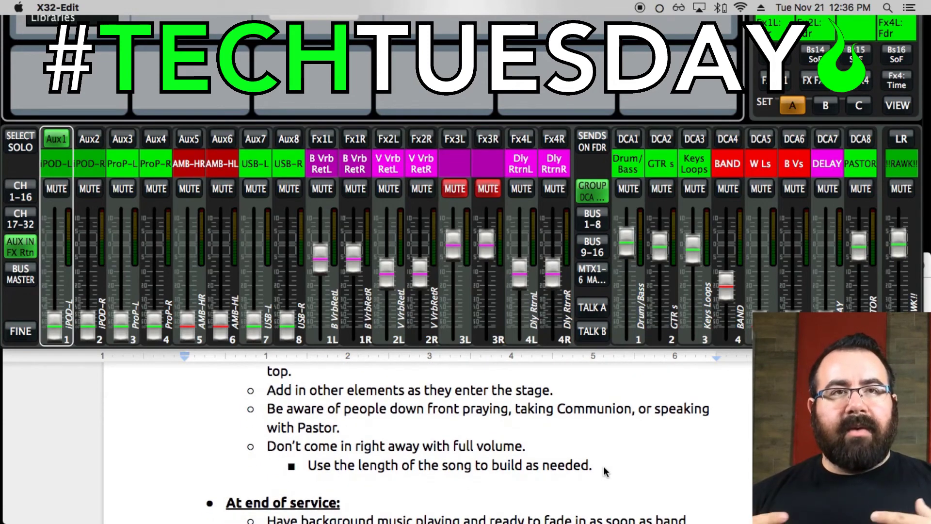
drag(760, 325, 760, 254)
drag(793, 324, 795, 256)
mouse_move(727, 286)
mouse_down()
mouse_move(731, 271)
mouse_move(723, 276)
mouse_up()
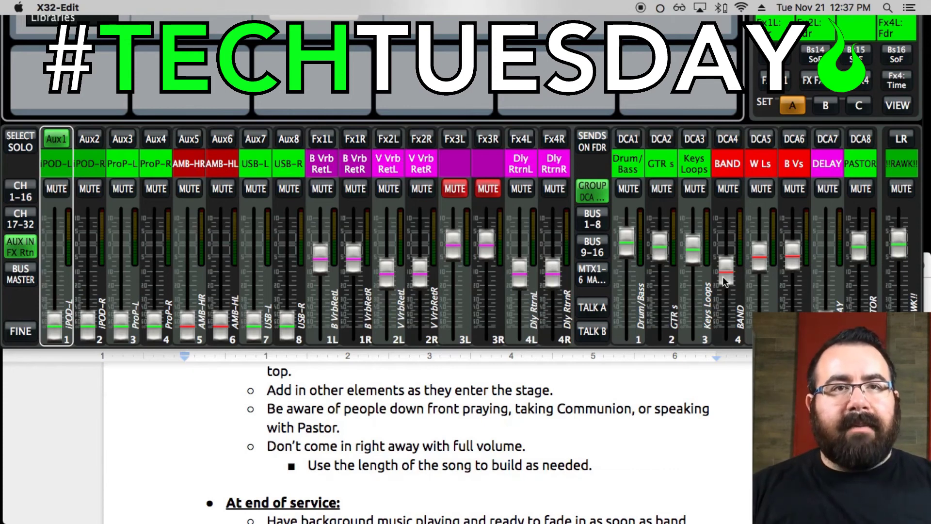
drag(724, 279, 793, 241)
drag(726, 261, 730, 254)
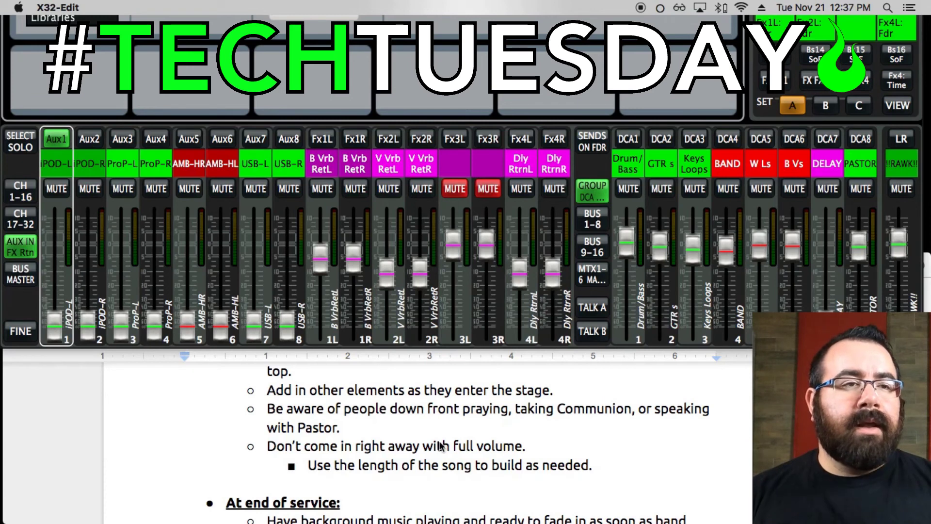
scroll(439, 440, down, 3)
Step: Fade the linked iPOD-L/iPOD-R background music faders partway up
scroll(439, 444, down, 4)
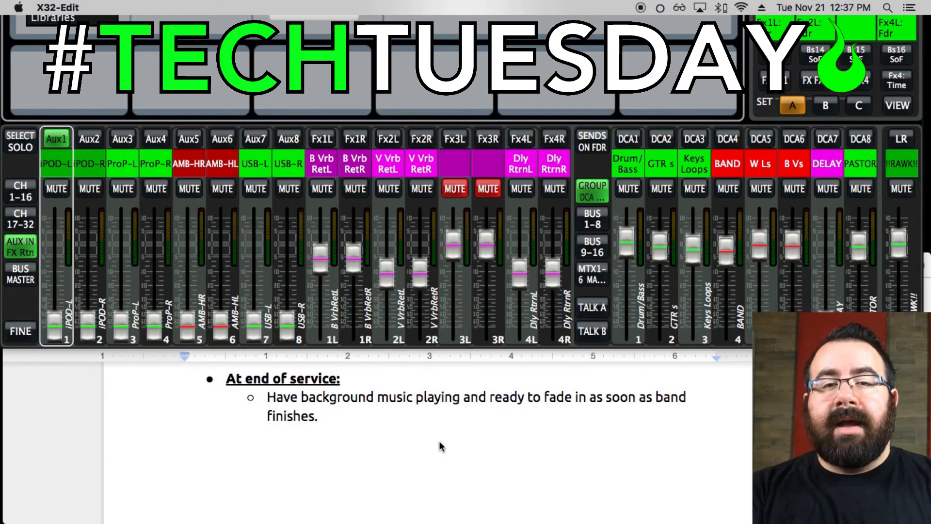
click(84, 319)
drag(84, 320, 84, 265)
Step: Pull the BAND, W Ls and B Vs group faders down to the bottom
drag(726, 247, 727, 323)
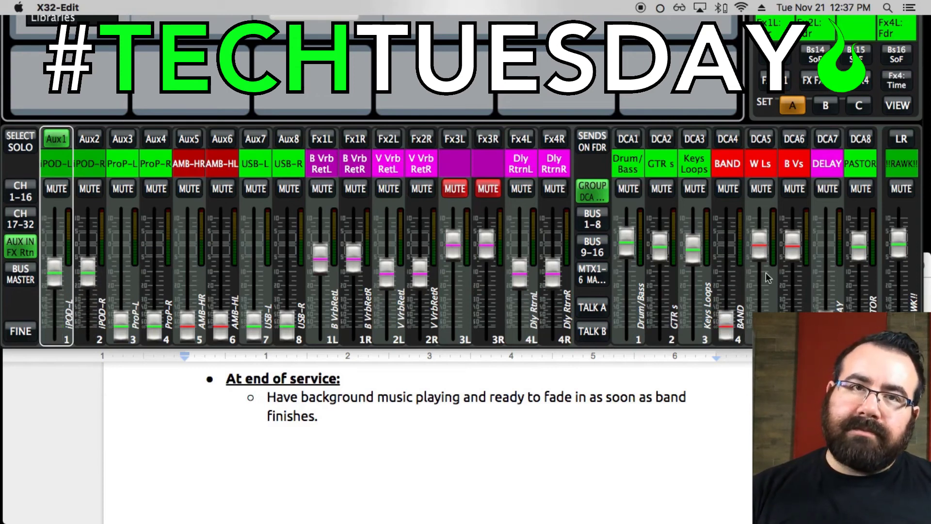
drag(765, 241, 761, 317)
drag(794, 240, 794, 320)
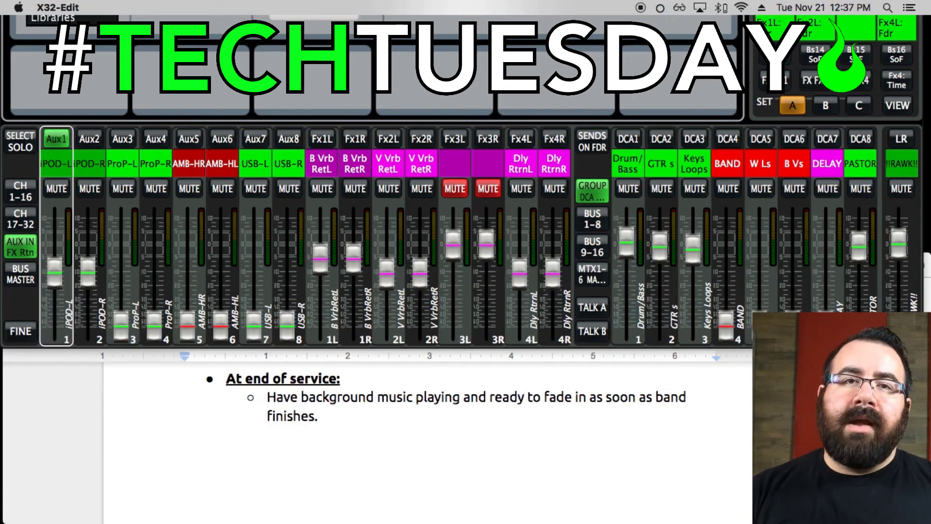